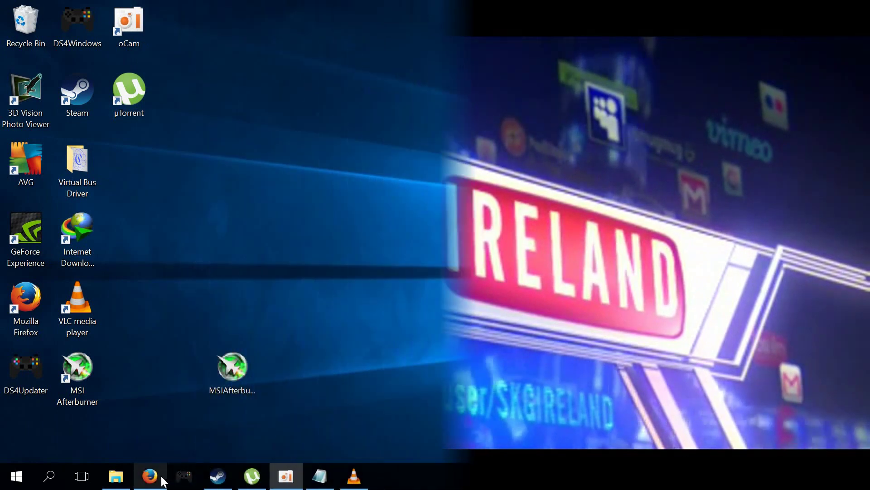
# - Check the DirectX hang error shown in the browser, then minimize it to the desktop
pyautogui.moveTo(160, 482)
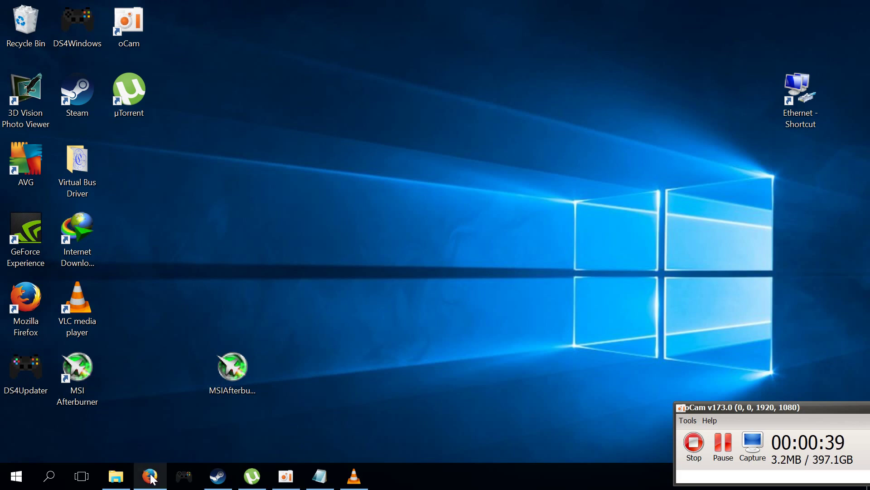
pyautogui.click(150, 475)
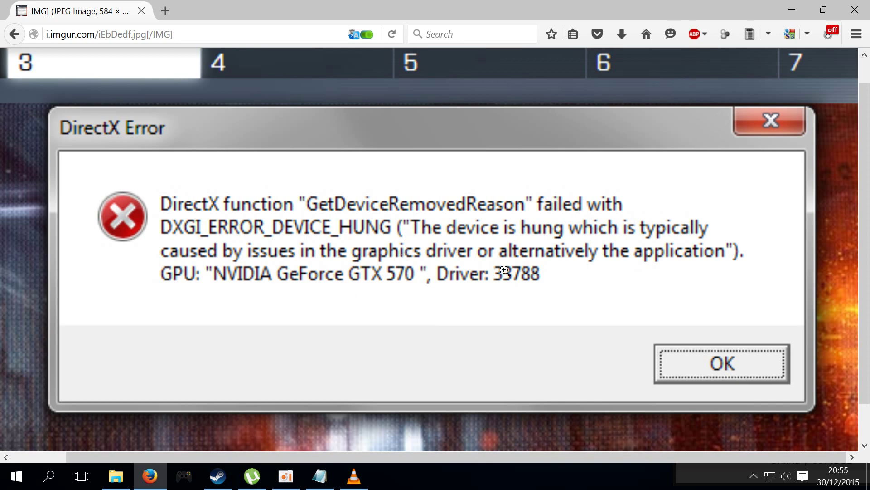
pyautogui.click(799, 7)
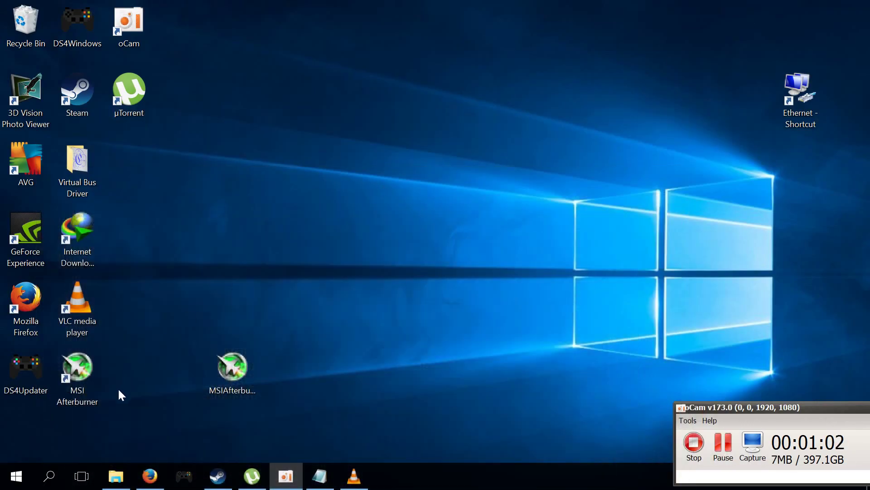
# - Launch Registry Editor from search and expand HKEY_LOCAL_MACHINE > SYSTEM > ControlSet001 > Control
pyautogui.click(50, 476)
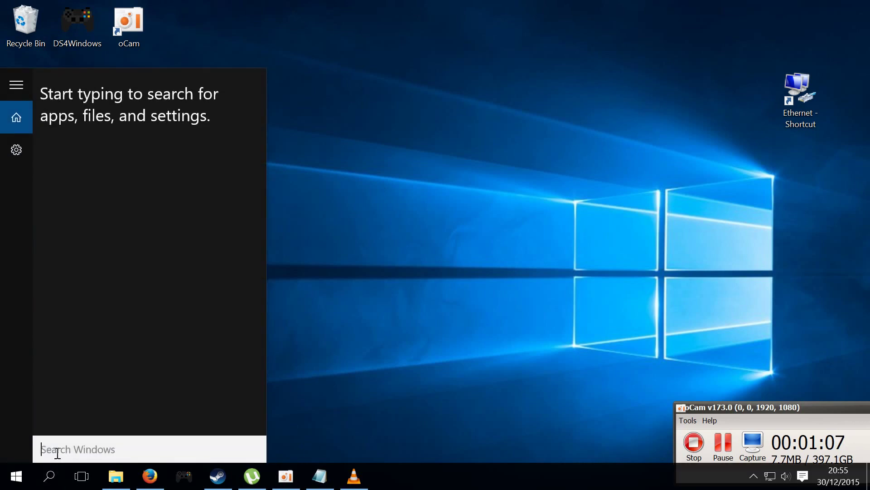
pyautogui.write('regi')
pyautogui.write('dit')
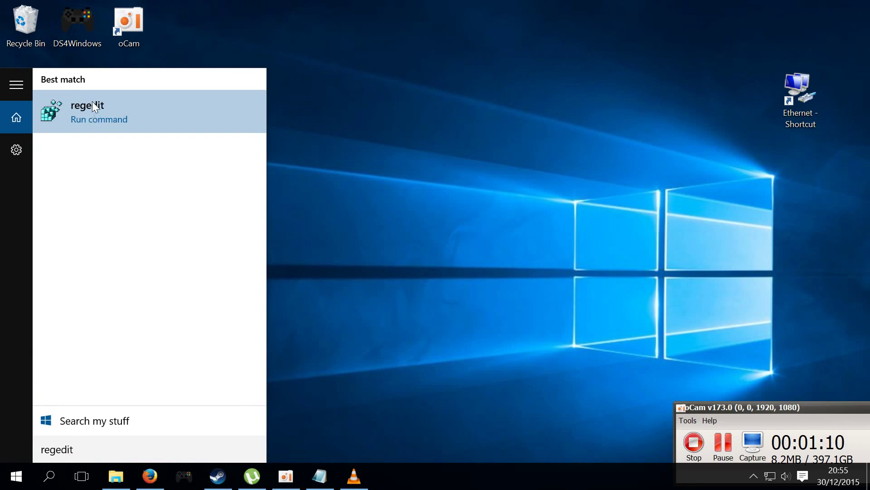
pyautogui.click(91, 101)
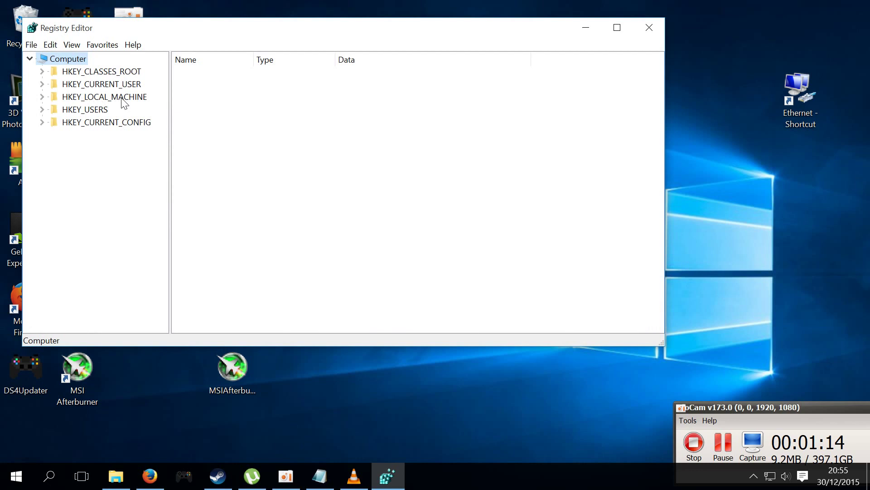
pyautogui.click(42, 97)
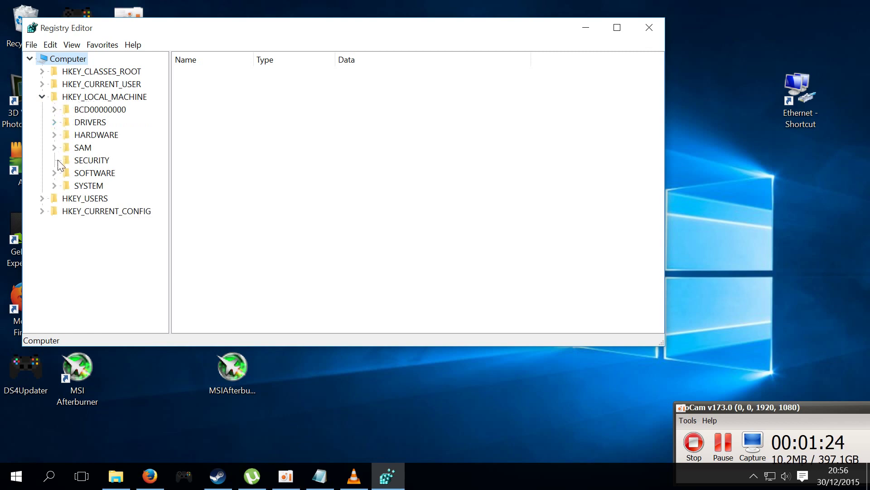
pyautogui.click(55, 185)
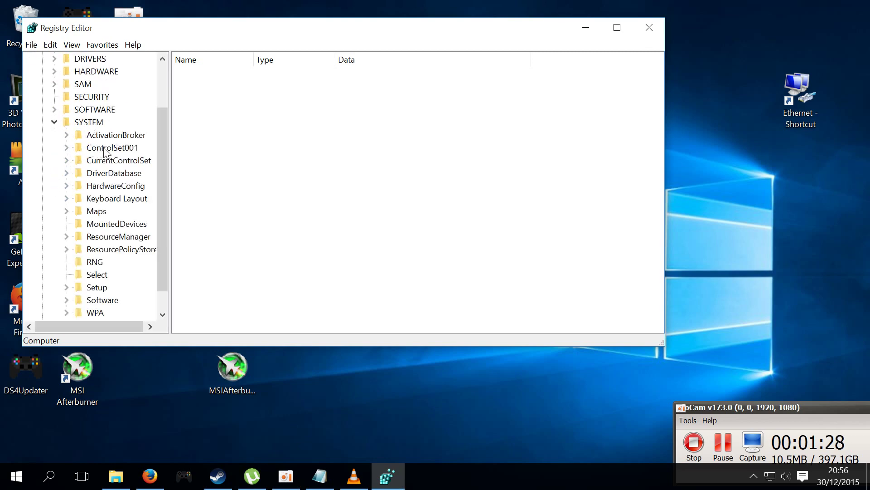
pyautogui.click(67, 147)
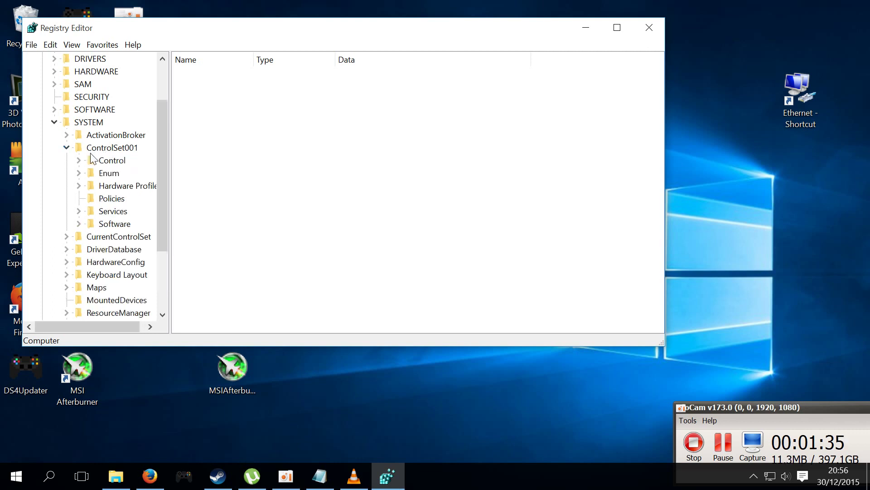
pyautogui.click(80, 162)
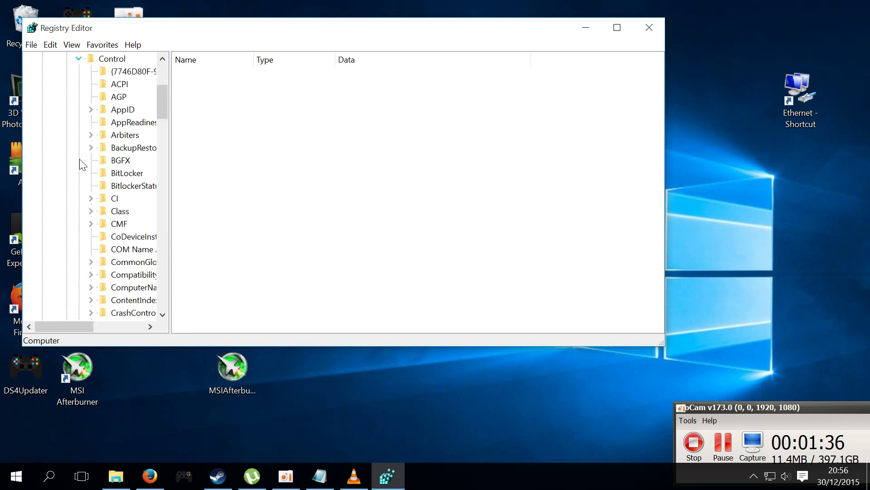
pyautogui.moveTo(162, 111); pyautogui.dragTo(161, 153)
# - Open GraphicsDrivers, locate TdrDelay, and move the Notepad note reading 'TdrDelay' beside the value list
pyautogui.click(141, 136)
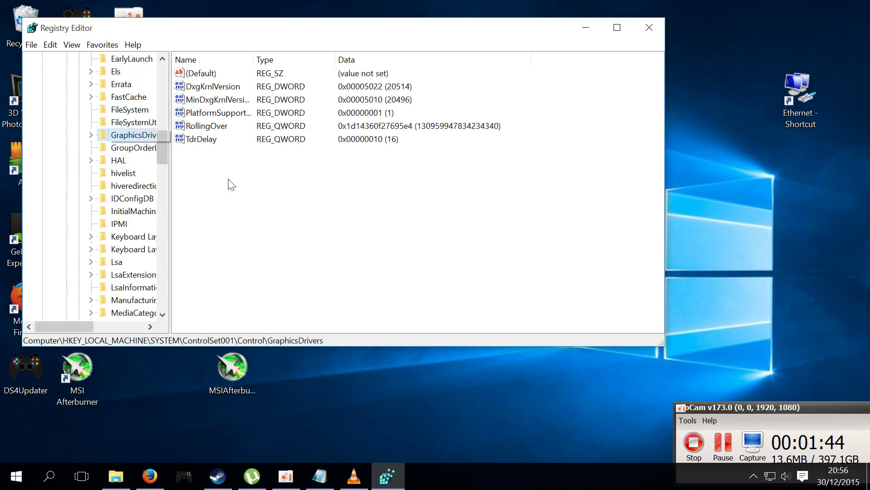
pyautogui.click(207, 140)
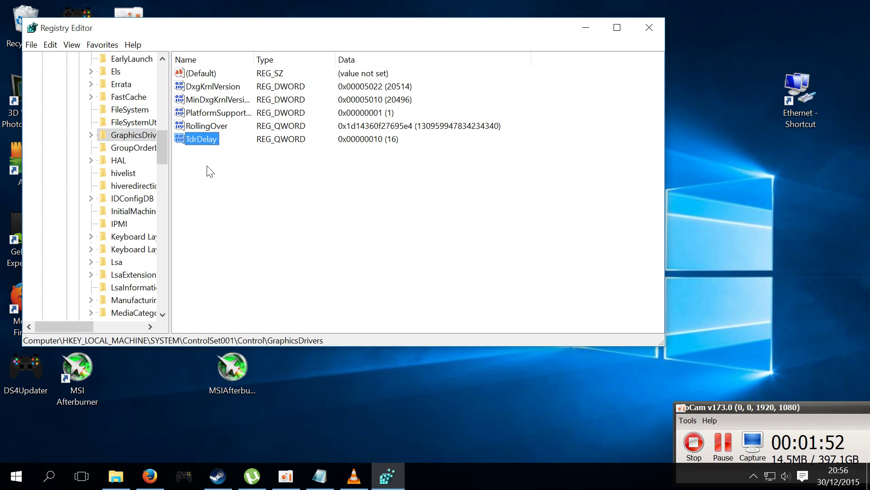
pyautogui.click(215, 174)
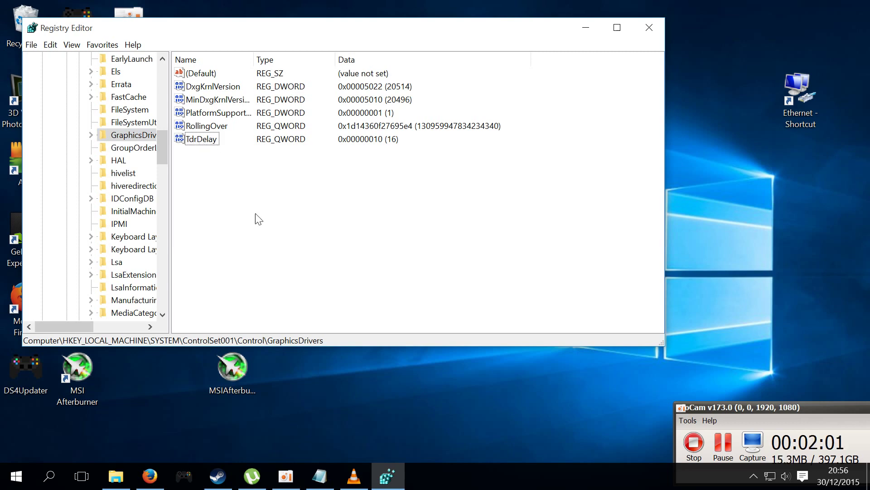
pyautogui.click(312, 471)
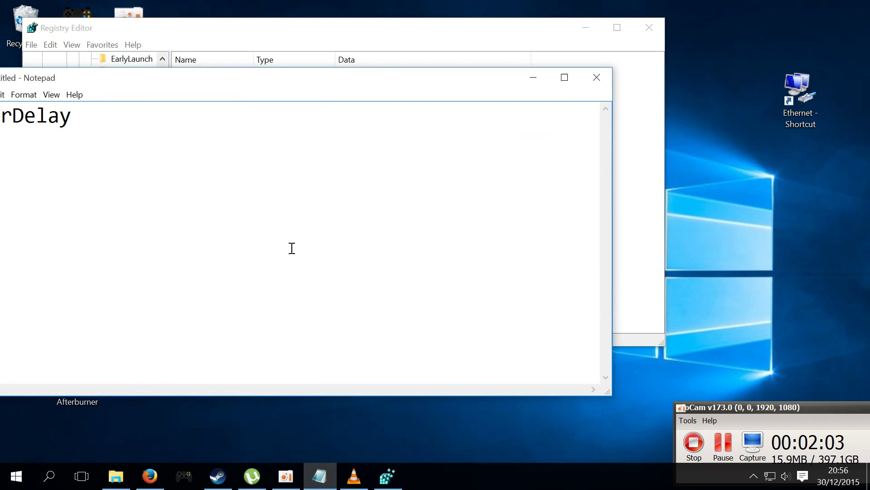
pyautogui.moveTo(151, 86); pyautogui.dragTo(630, 134)
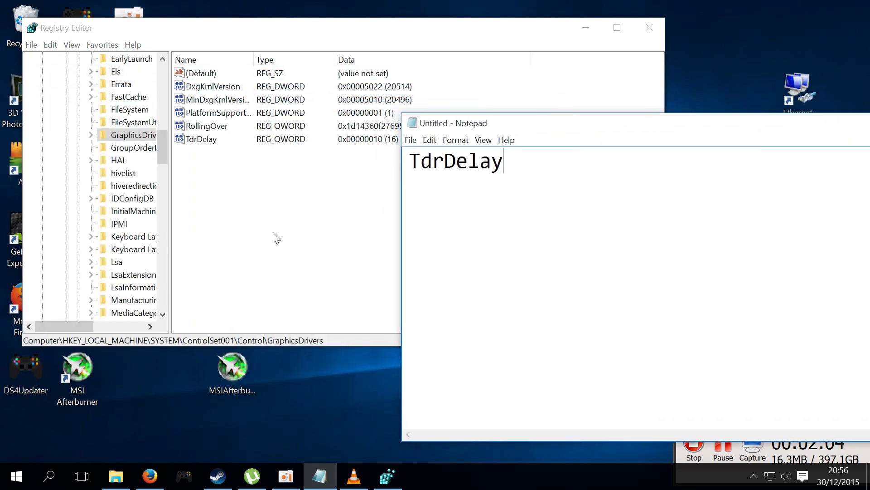
# - Add a QWORD (64-bit) value; renaming it TdrDelay is rejected as a duplicate, leaving New Value #1
pyautogui.rightClick(253, 189)
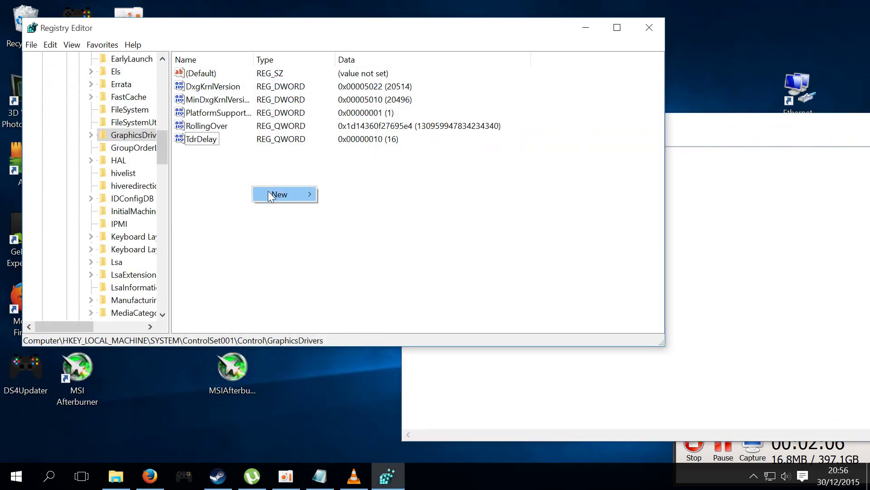
pyautogui.moveTo(273, 194)
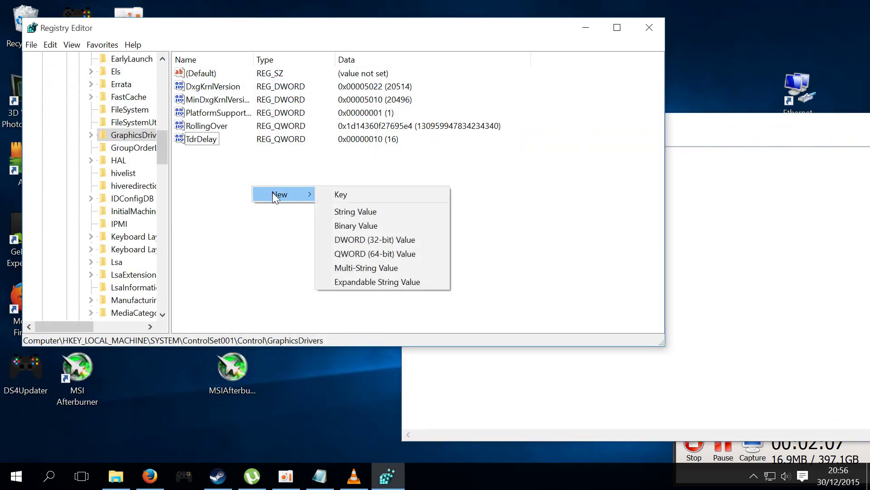
pyautogui.click(360, 253)
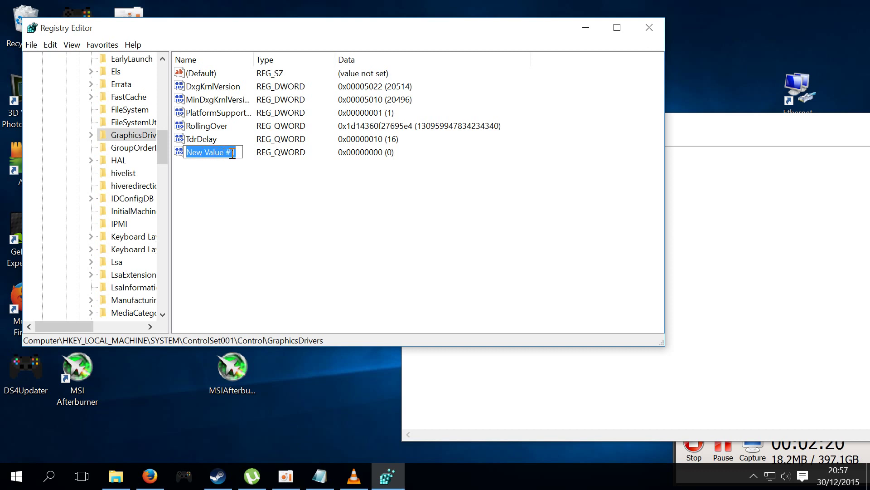
pyautogui.moveTo(236, 153); pyautogui.dragTo(185, 156)
pyautogui.write('T')
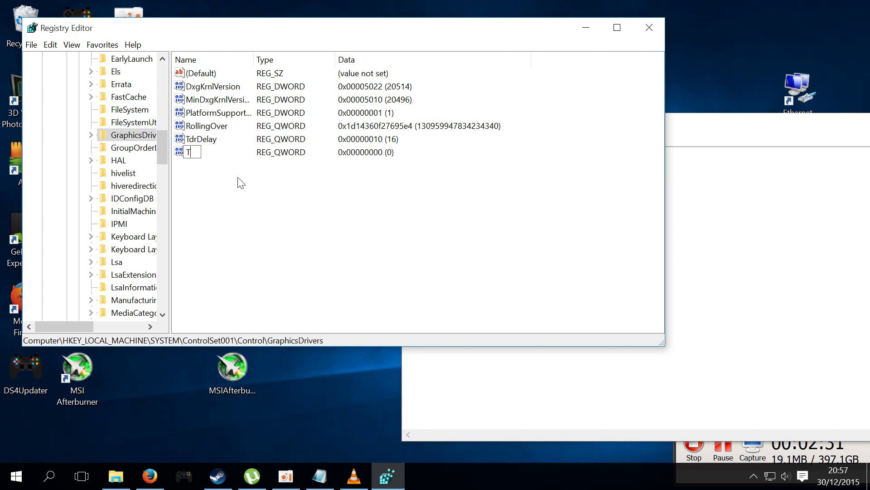
pyautogui.write('drDelay')
pyautogui.press('Return')
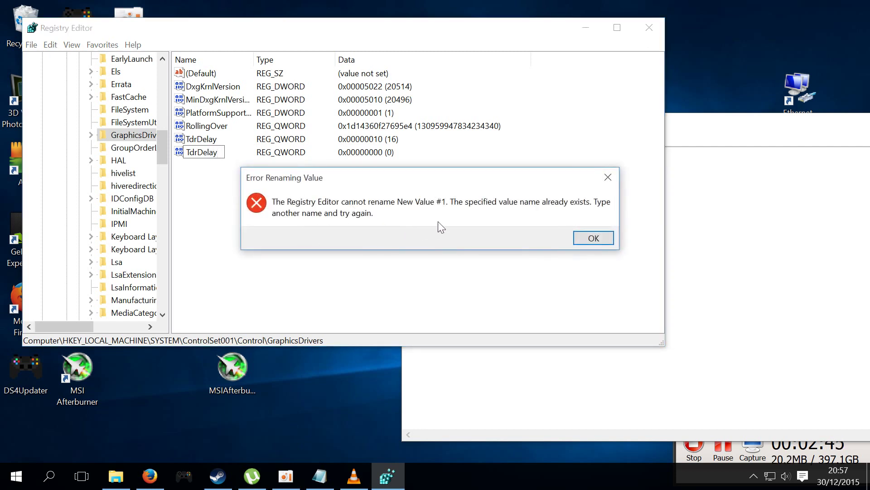
pyautogui.click(584, 232)
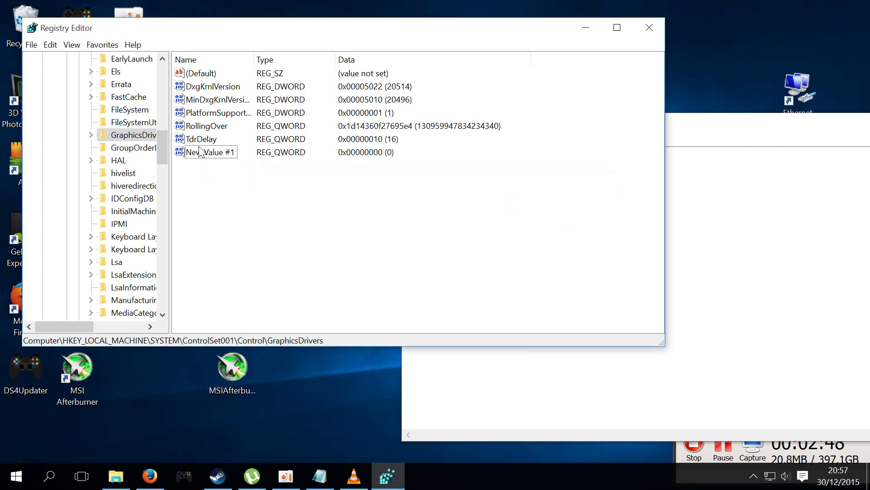
pyautogui.click(199, 140)
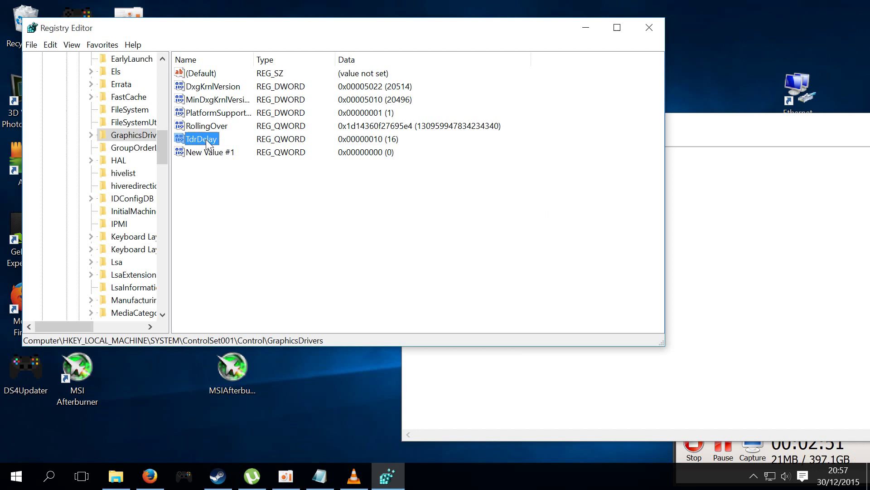
# - Set TdrDelay's value data to 10 in hexadecimal base and confirm
pyautogui.doubleClick(200, 139)
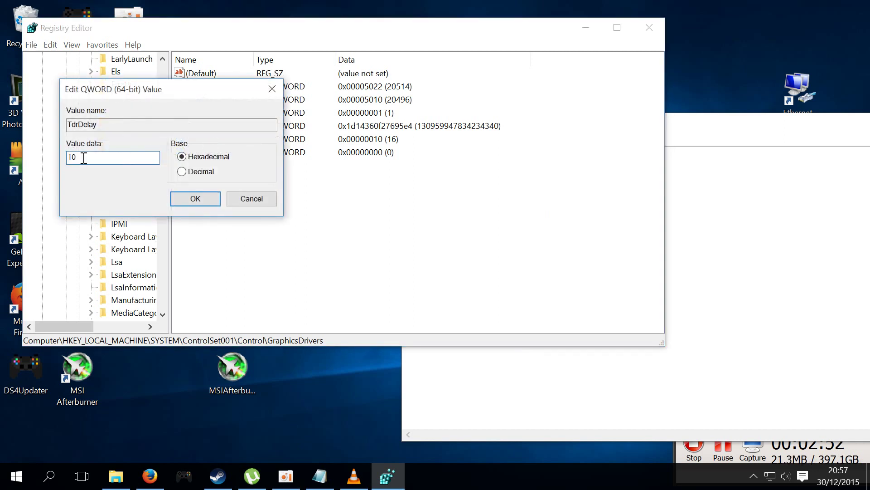
pyautogui.write('0')
pyautogui.moveTo(91, 156); pyautogui.dragTo(55, 154)
pyautogui.write('10')
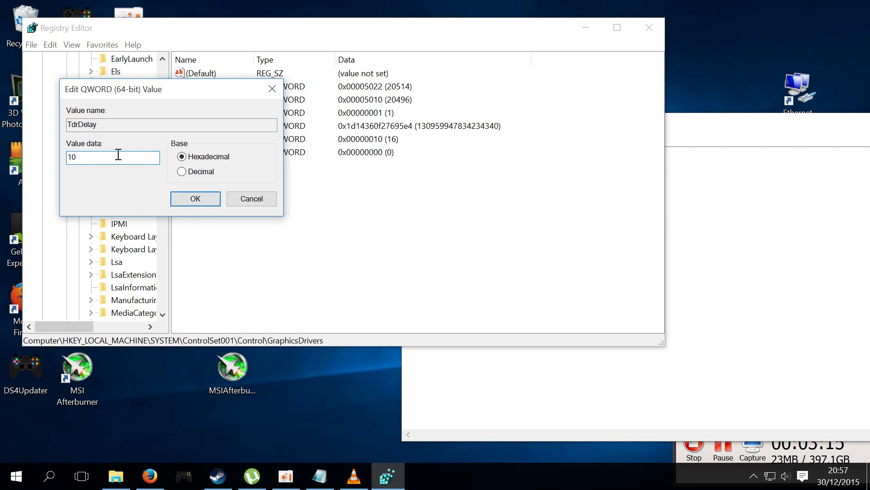
pyautogui.click(192, 200)
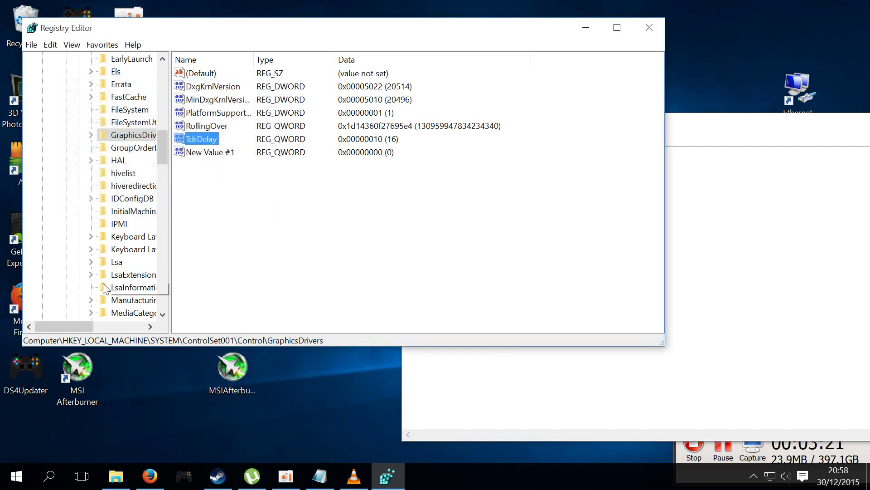
# - Open the Start menu's Power options, then dismiss them without restarting
pyautogui.click(13, 477)
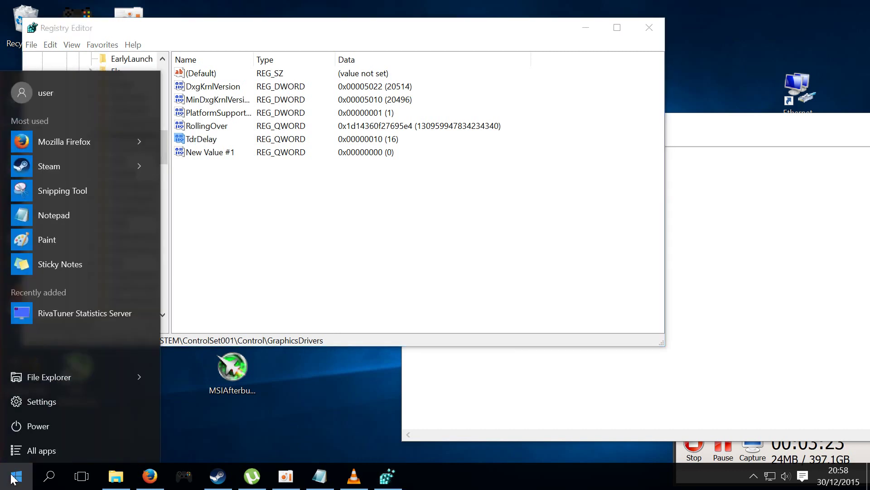
pyautogui.click(44, 429)
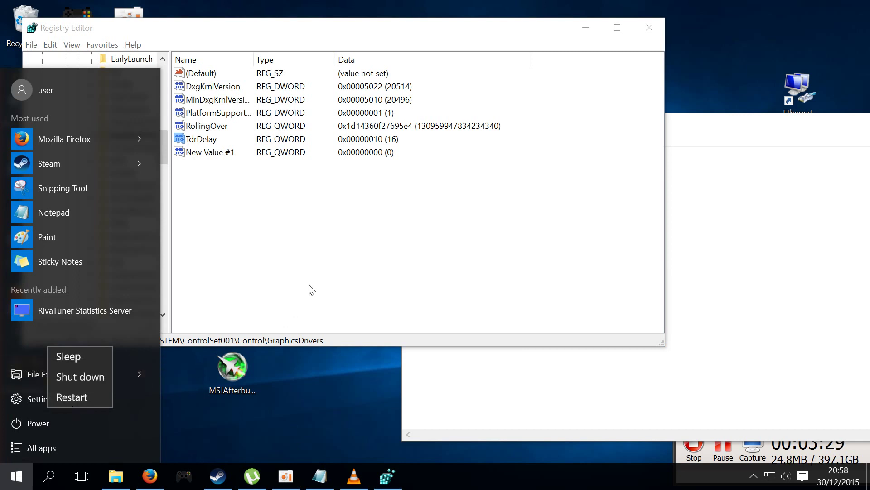
pyautogui.click(320, 280)
# - Delete New Value #1 from GraphicsDrivers and confirm the deletion
pyautogui.click(200, 157)
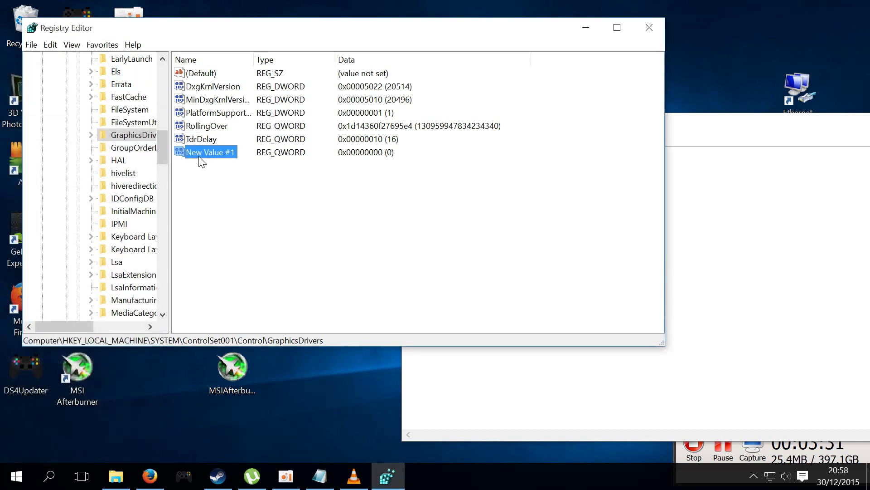
pyautogui.press('Delete')
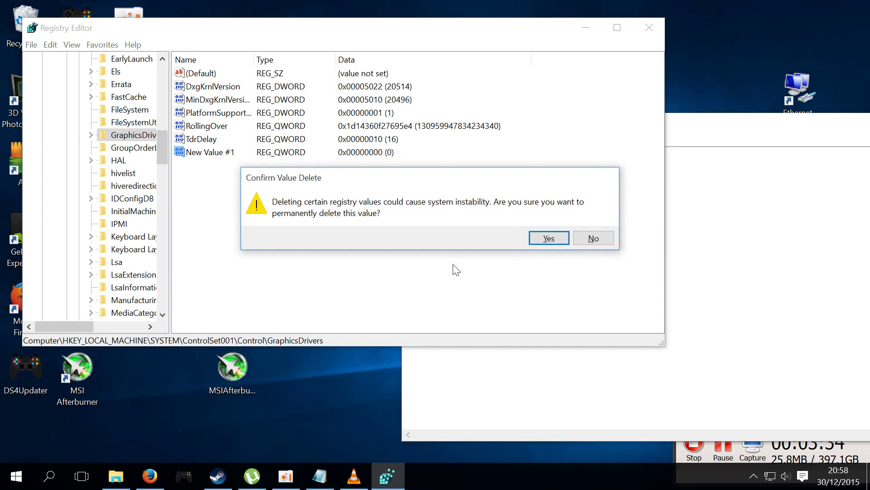
pyautogui.click(548, 238)
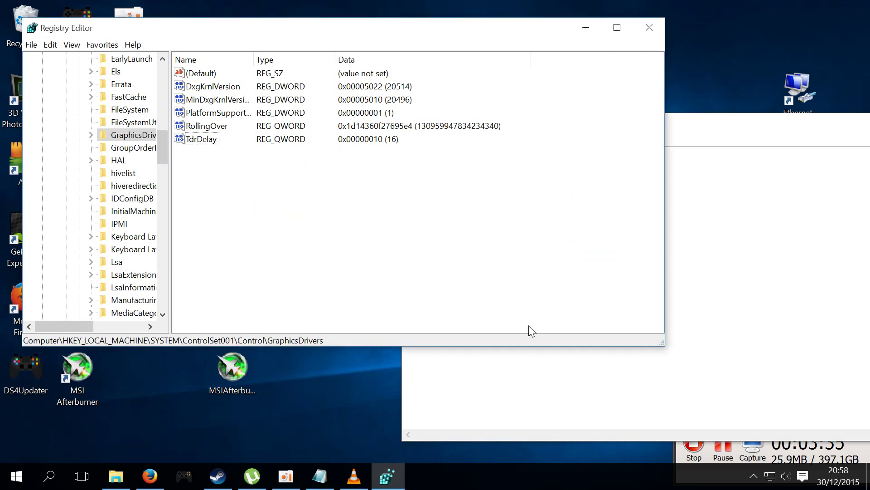